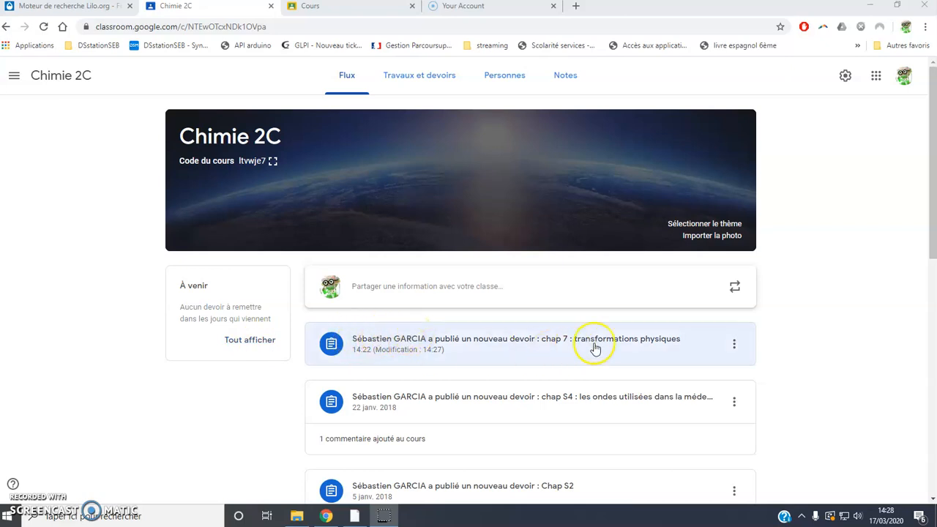
# Step: Open the 'chap 7 : transformations physiques' assignment for editing from its Stream post menu
pyautogui.click(735, 344)
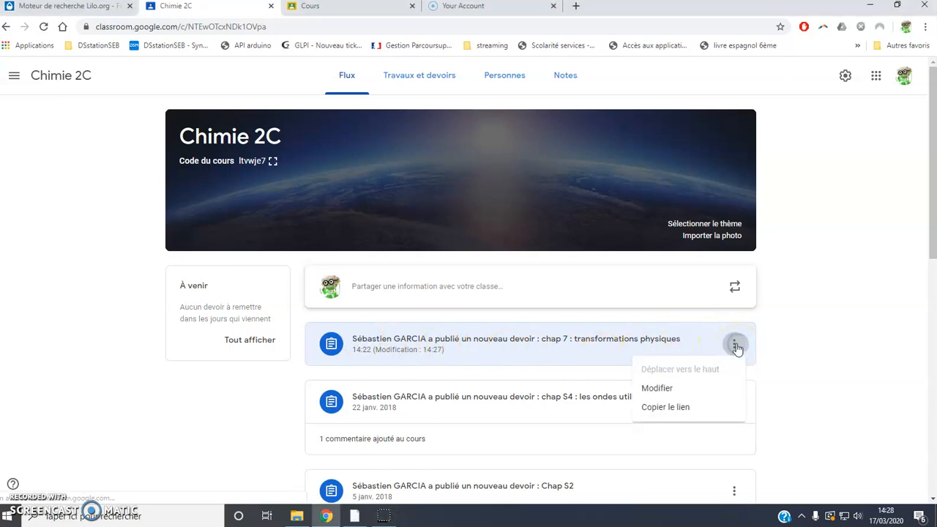
pyautogui.click(668, 389)
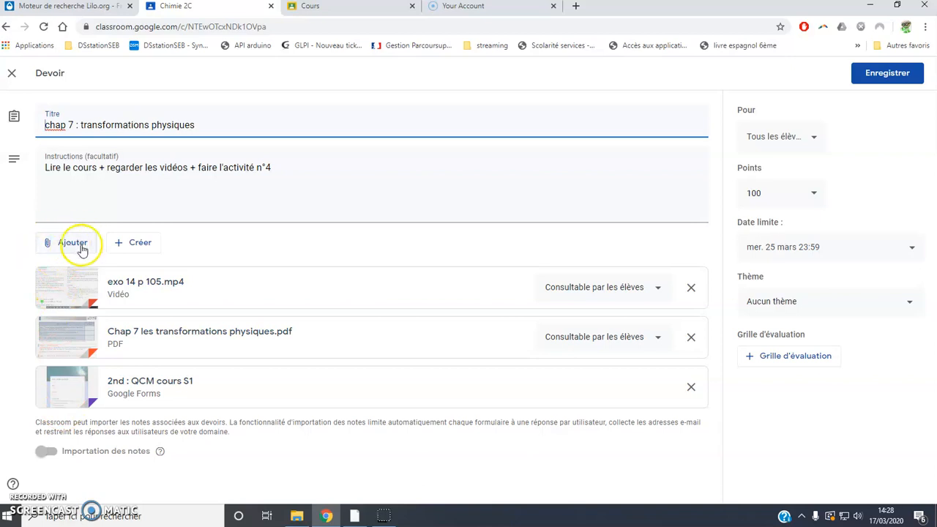
# Step: Attach a new blank Google Doc to the assignment via Créer > Docs
pyautogui.click(137, 246)
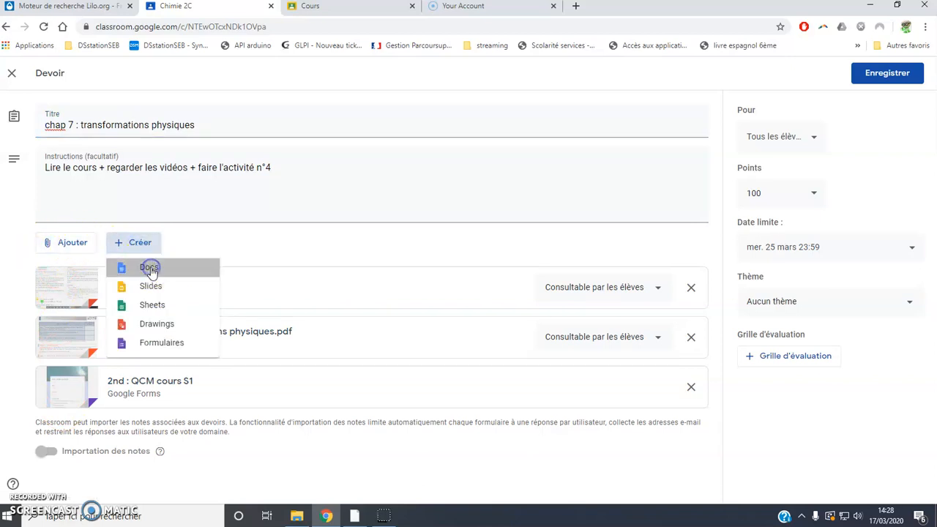
pyautogui.click(148, 267)
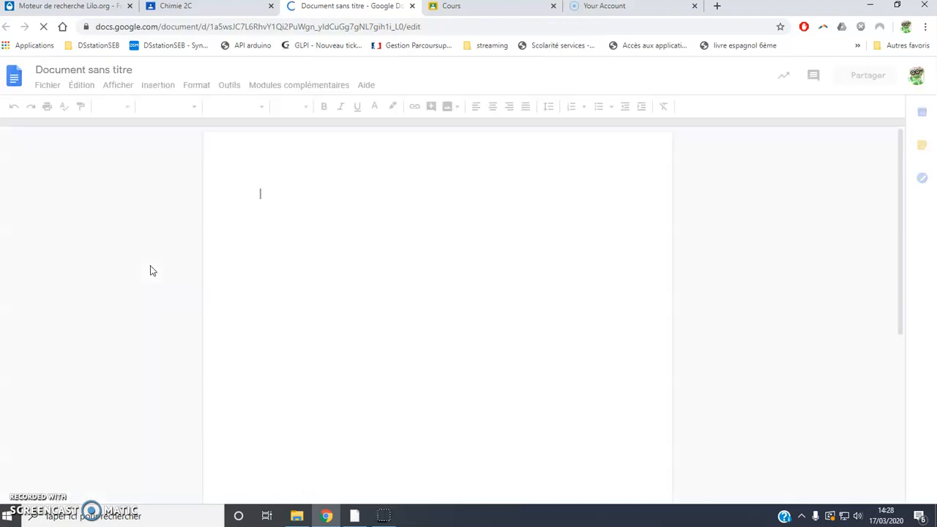
# Step: Copy the worksheet questions starting at question 1 from Word into the blank Google Doc
pyautogui.click(355, 516)
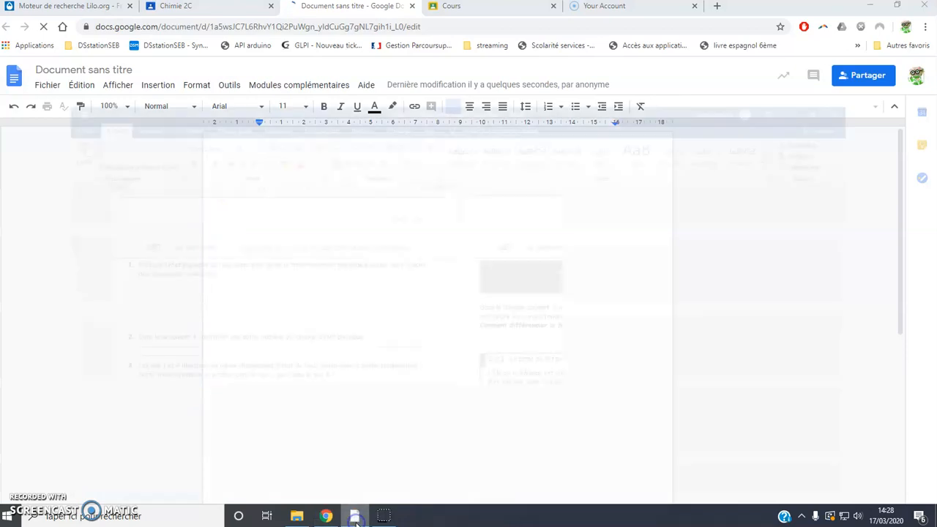
pyautogui.click(78, 189)
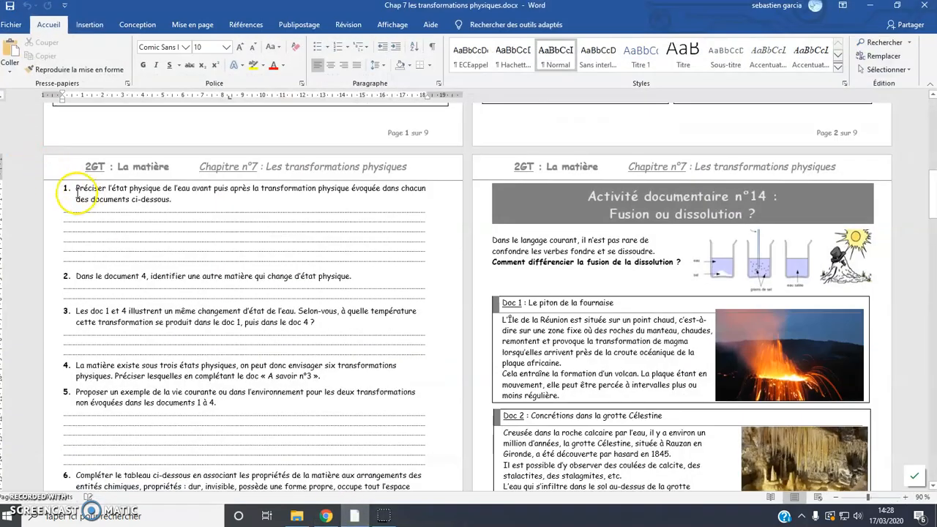
pyautogui.moveTo(74, 188); pyautogui.dragTo(262, 423)
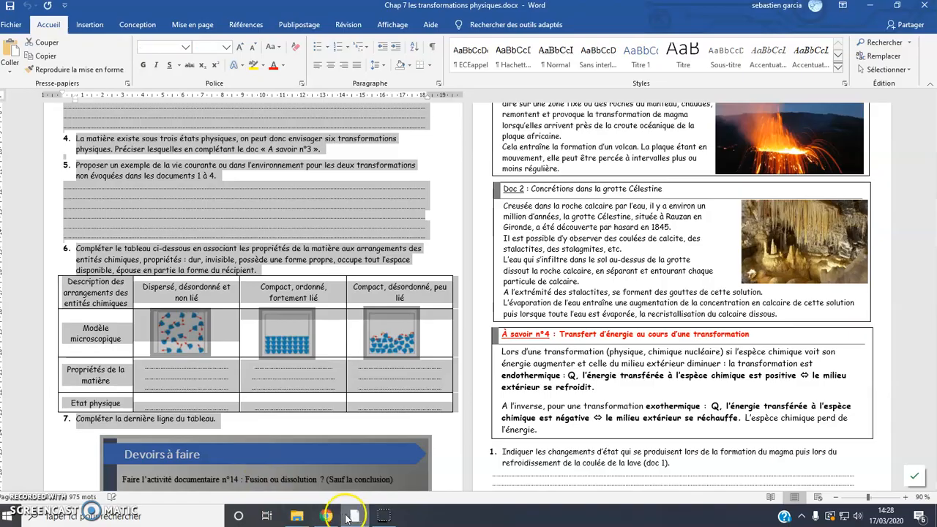
pyautogui.click(868, 7)
pyautogui.click(255, 145)
pyautogui.click(280, 195)
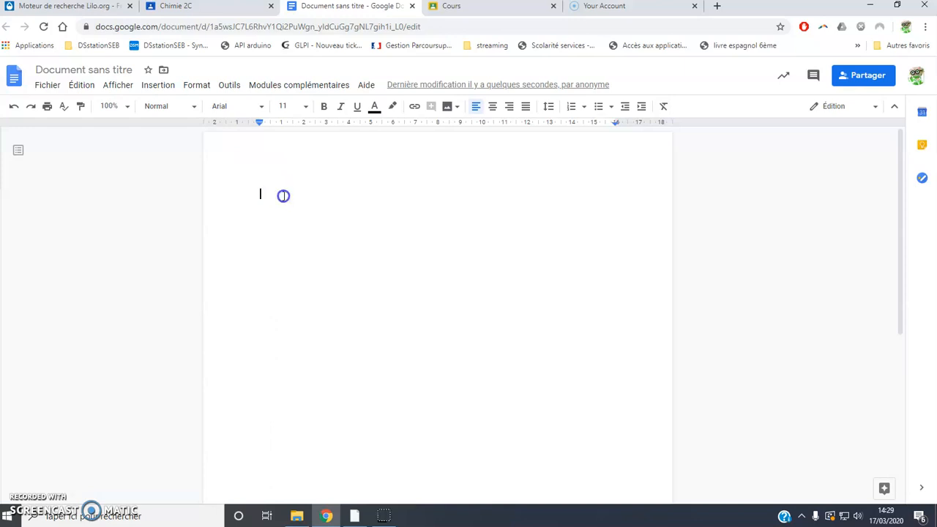
# Step: Copy the questions from item 4 through the table from Word into the Google Doc
pyautogui.click(354, 515)
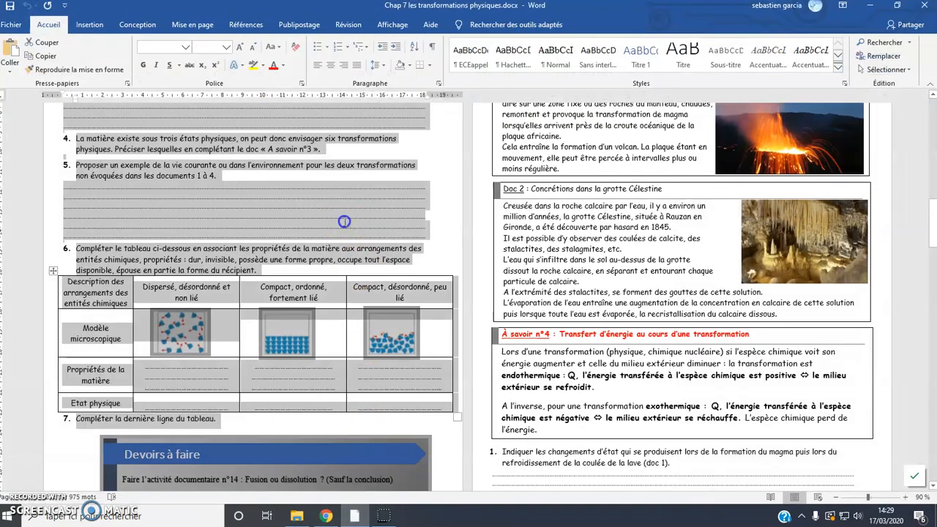
pyautogui.click(344, 221)
pyautogui.moveTo(74, 136); pyautogui.dragTo(381, 422)
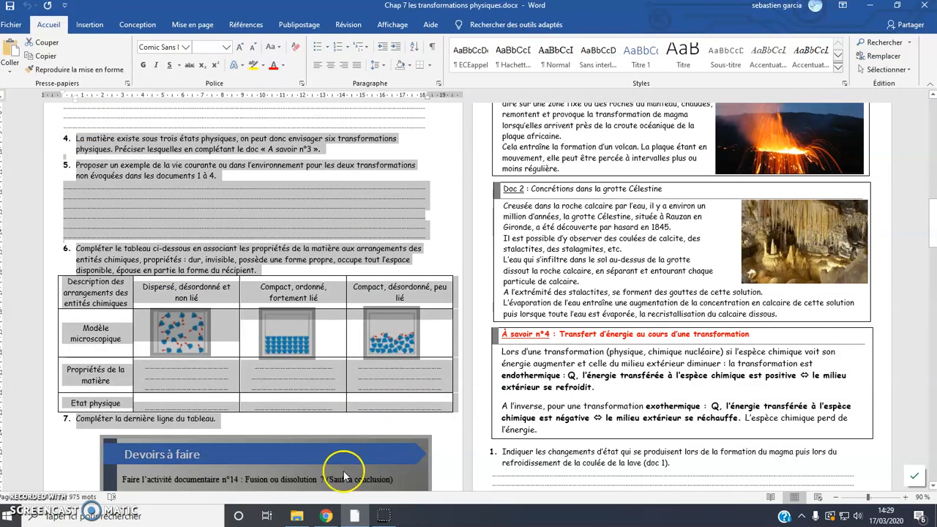
pyautogui.click(326, 516)
pyautogui.scroll(15, 323, 270)
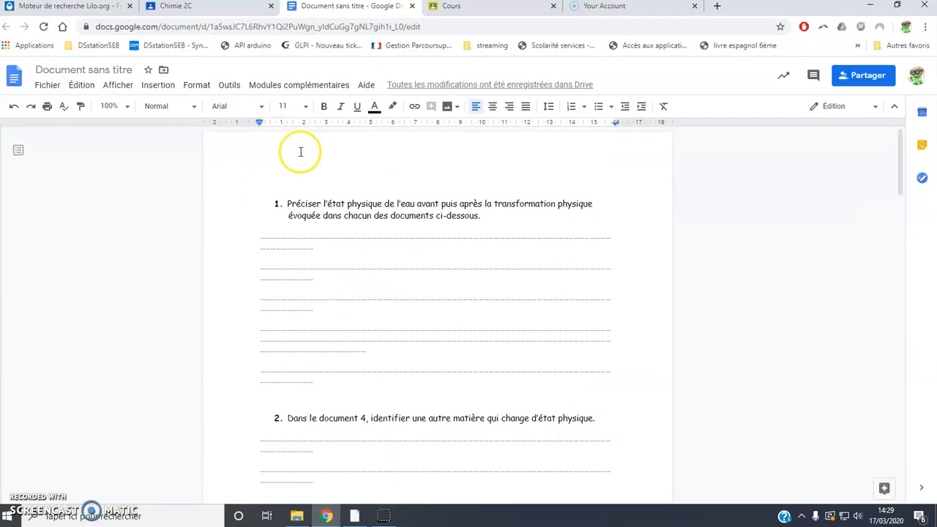
# Step: Widen the pasted worksheet text by moving the left indent left and the right indent to 18,50
pyautogui.click(329, 250)
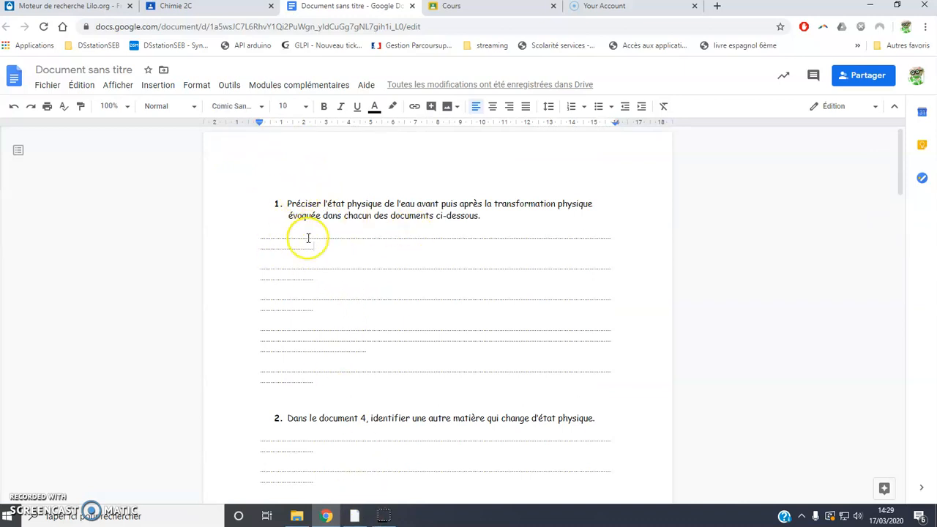
pyautogui.moveTo(259, 121); pyautogui.dragTo(236, 122)
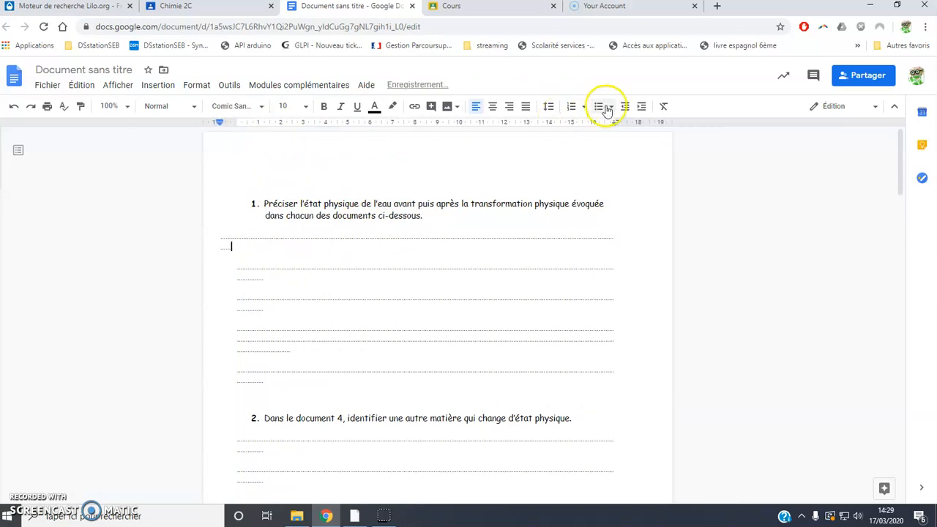
pyautogui.moveTo(615, 119); pyautogui.dragTo(648, 122)
pyautogui.scroll(-10, 339, 261)
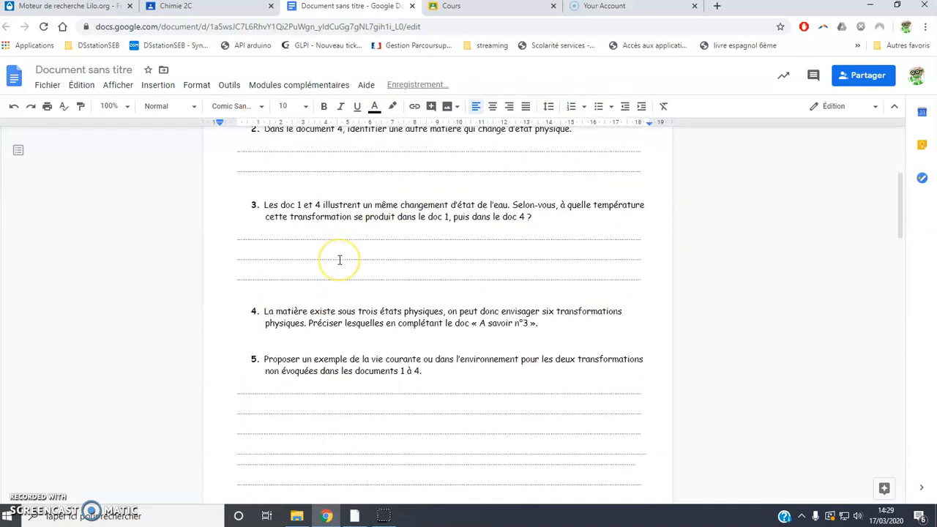
pyautogui.scroll(-5, 339, 259)
pyautogui.scroll(9, 338, 259)
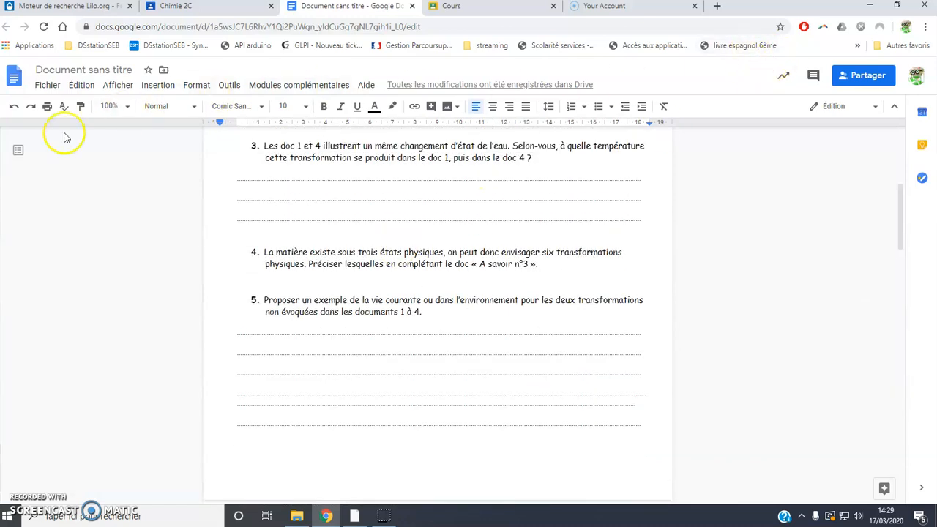
pyautogui.click(55, 68)
# Step: Rename the document to 'activité documentaire n°4' and return to the Classroom assignment tab
pyautogui.write('1')
pyautogui.press('Return')
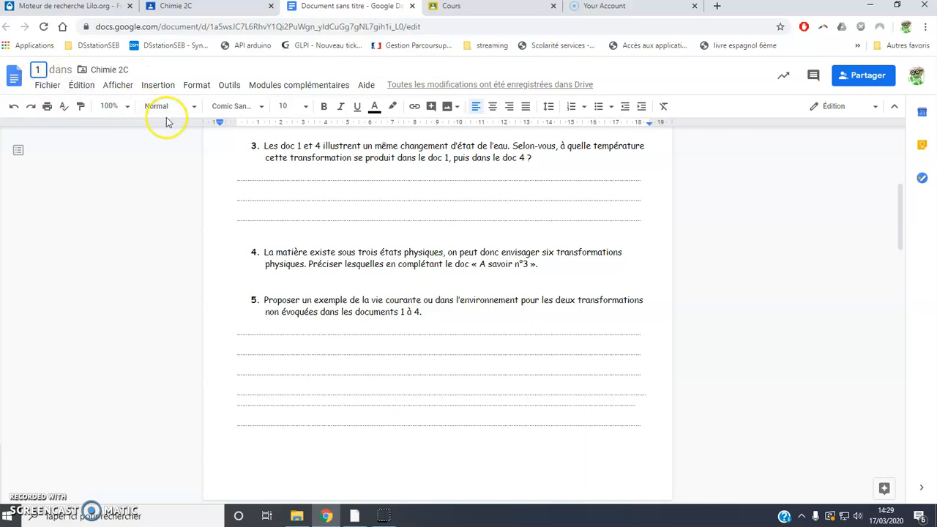
pyautogui.click(38, 70)
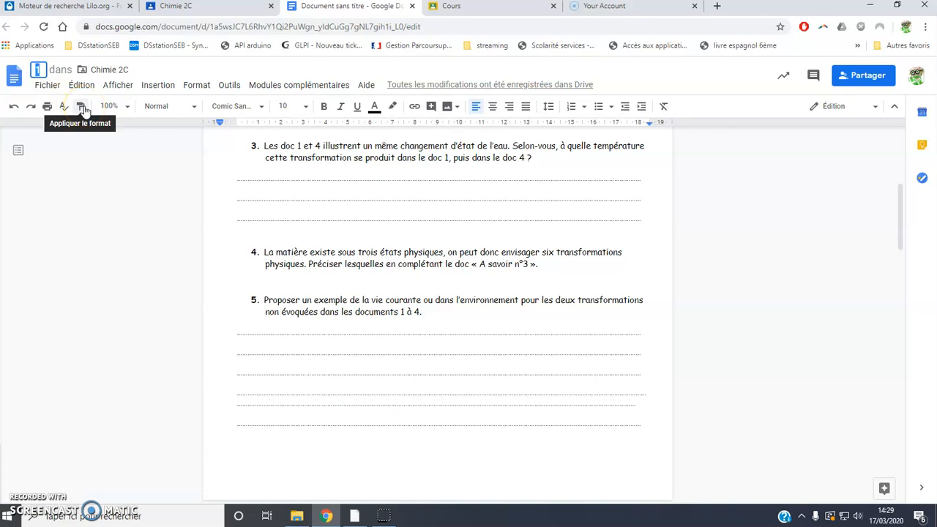
pyautogui.write('acti')
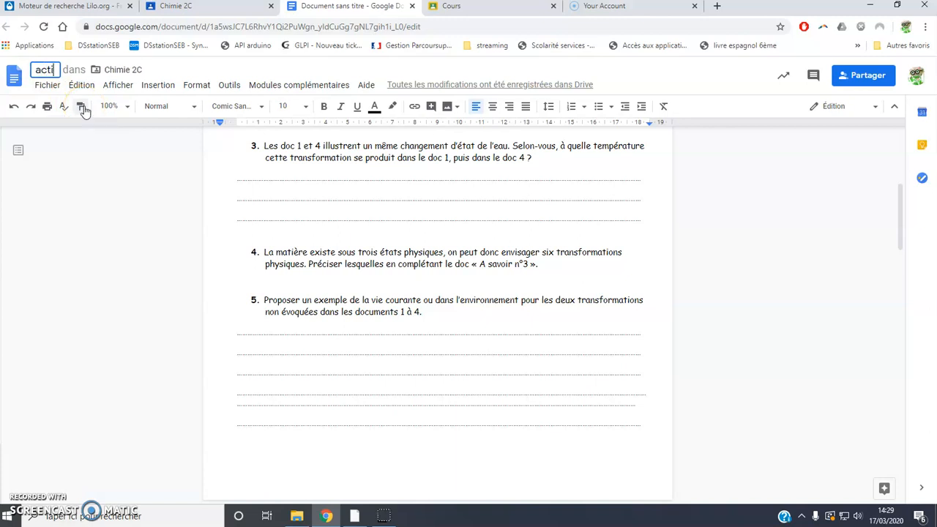
pyautogui.write('vi')
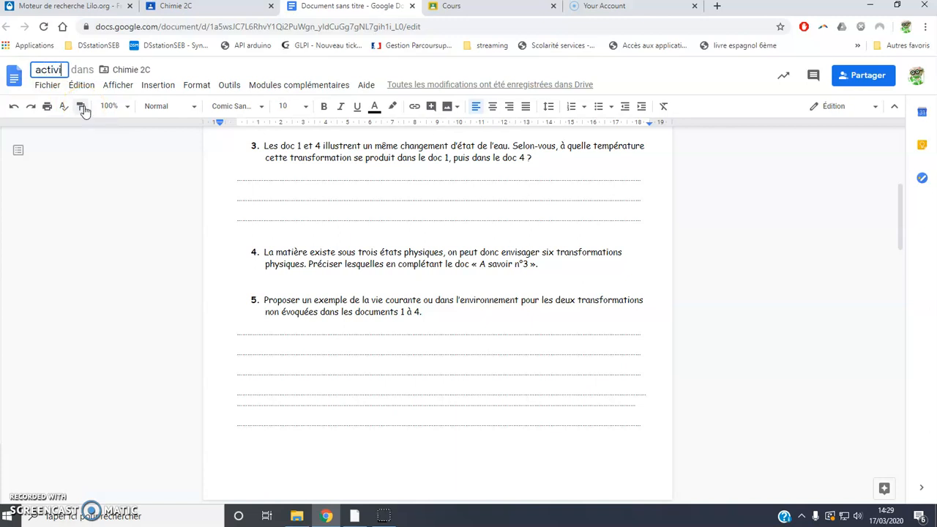
pyautogui.write('té documentaire n°4')
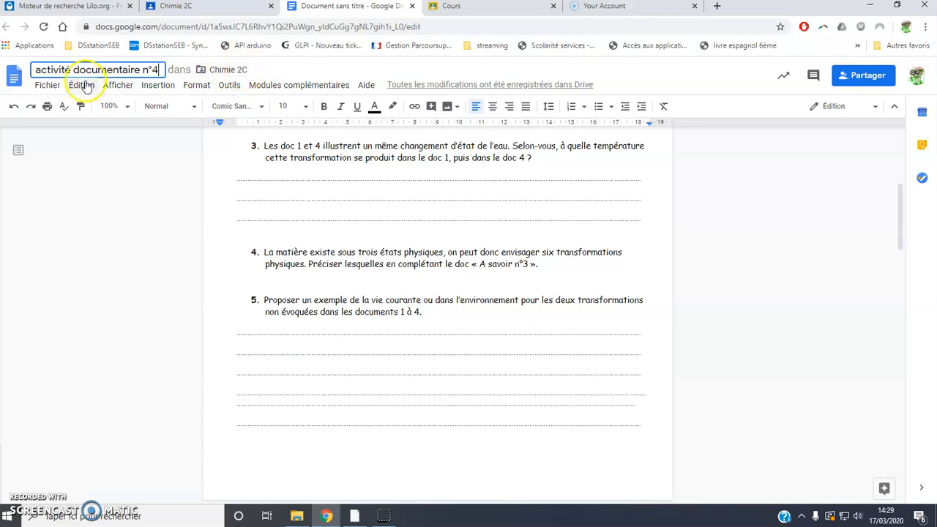
pyautogui.click(270, 72)
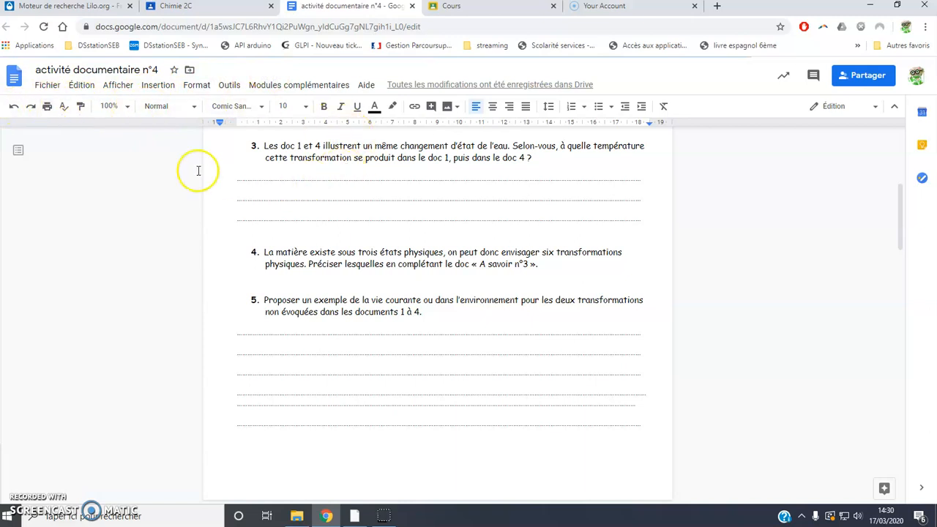
pyautogui.click(187, 9)
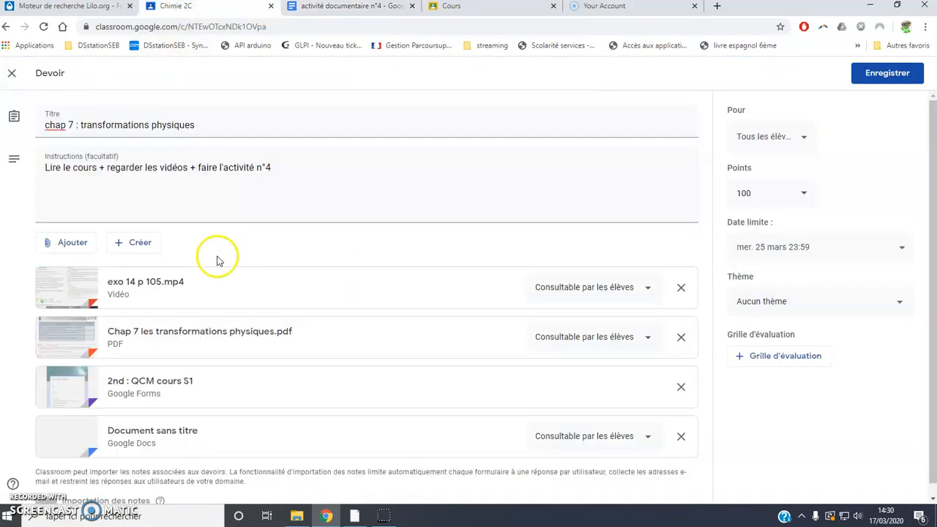
# Step: Check the attached Doc, then close both Google Docs tabs, leaving four attachments listed
pyautogui.scroll(-1, 208, 323)
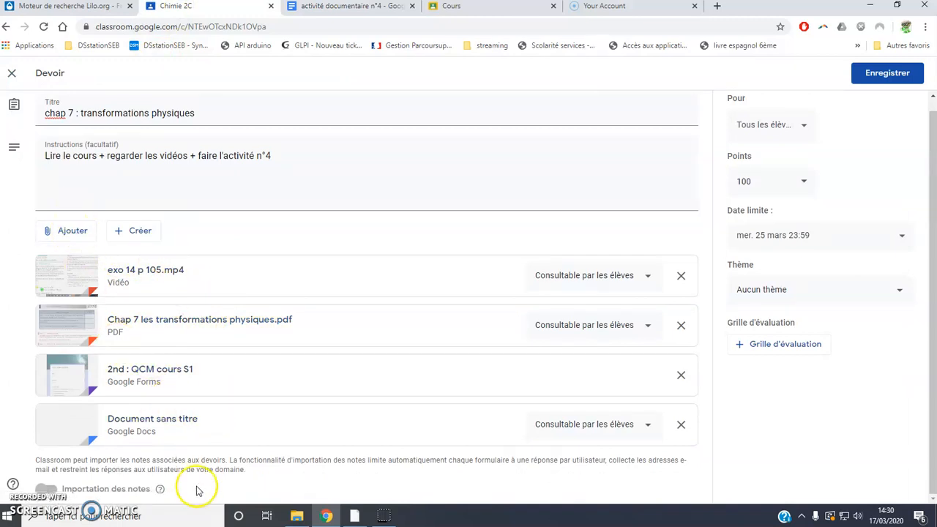
pyautogui.click(180, 426)
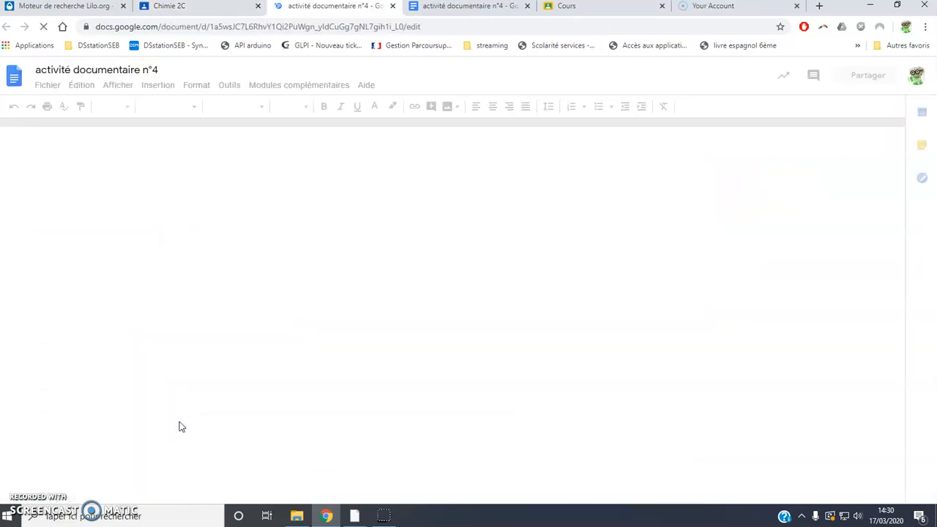
pyautogui.click(392, 6)
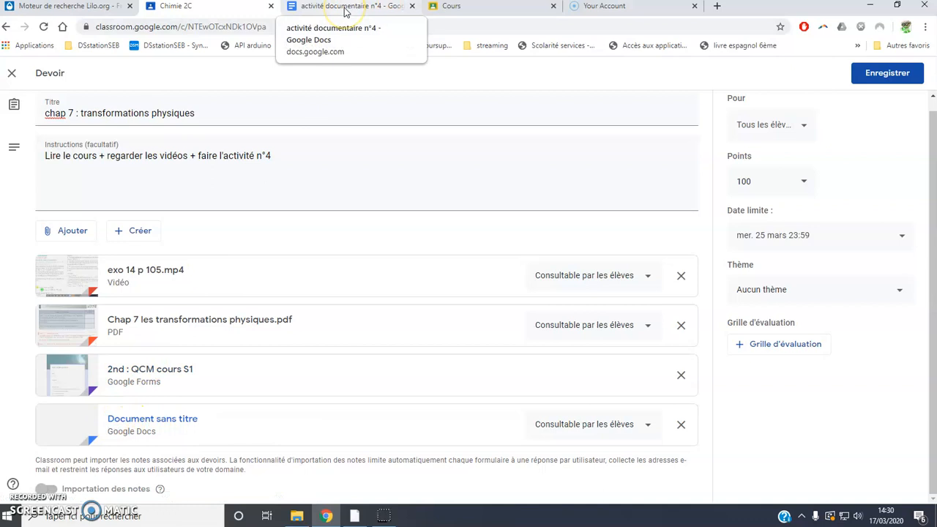
pyautogui.click(412, 5)
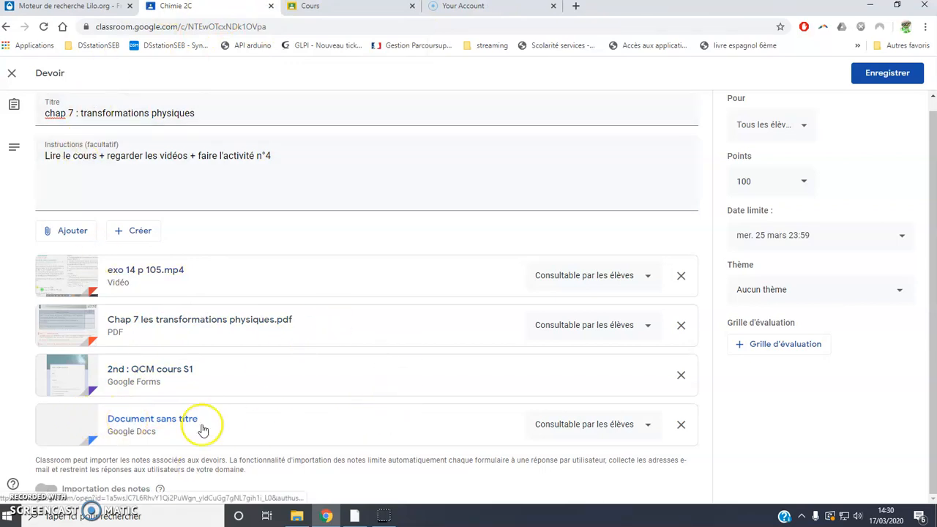
# Step: Change the Doc attachment's access from Consultable to 'Modifiable par les élèves'
pyautogui.click(650, 426)
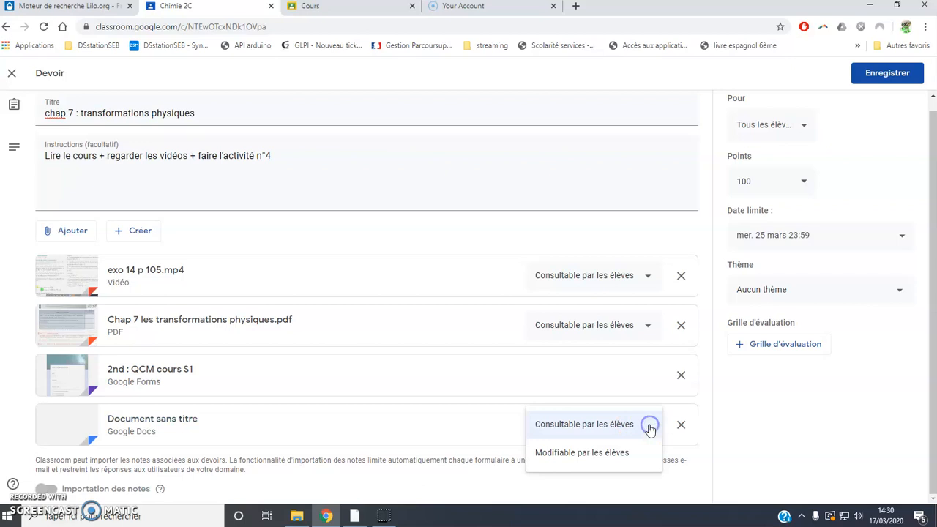
pyautogui.click(619, 453)
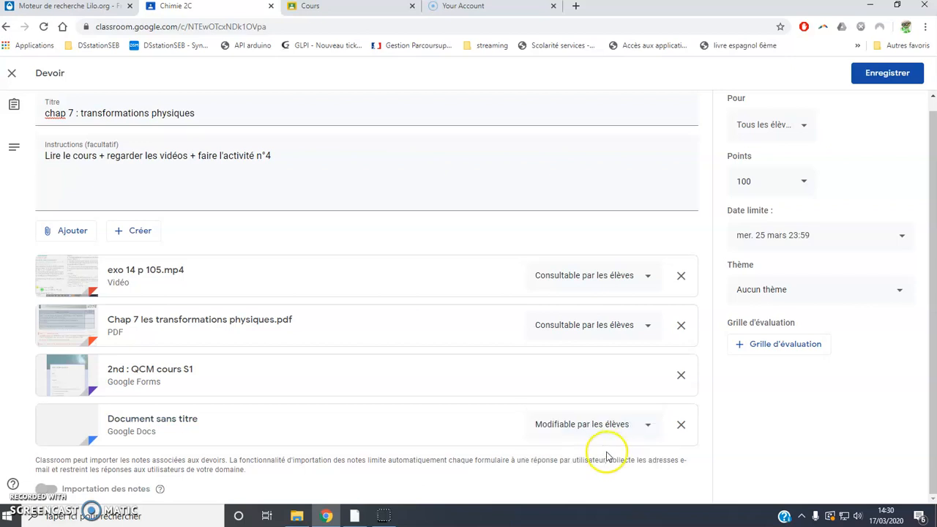